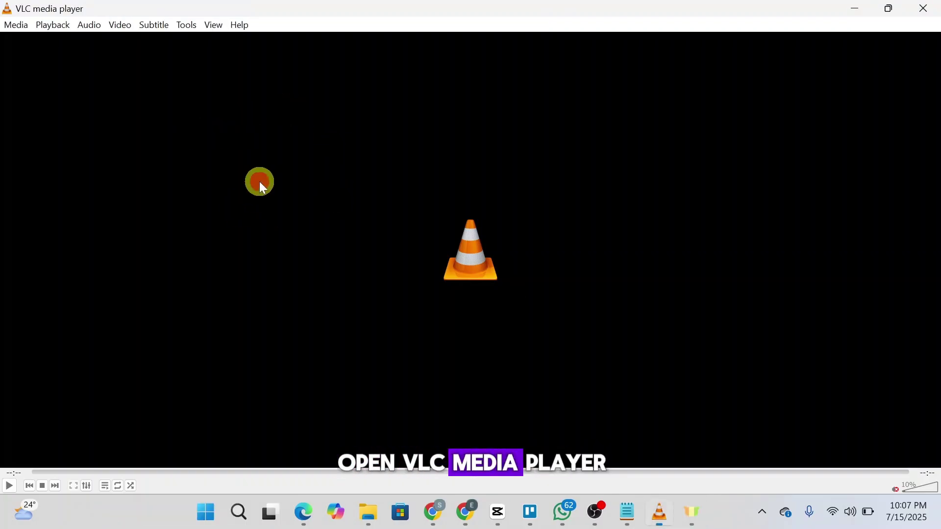
Step: Add video1.mp4 and video2.mp4 from Documents\ha to the Open Multiple Files list
left_click(14, 26)
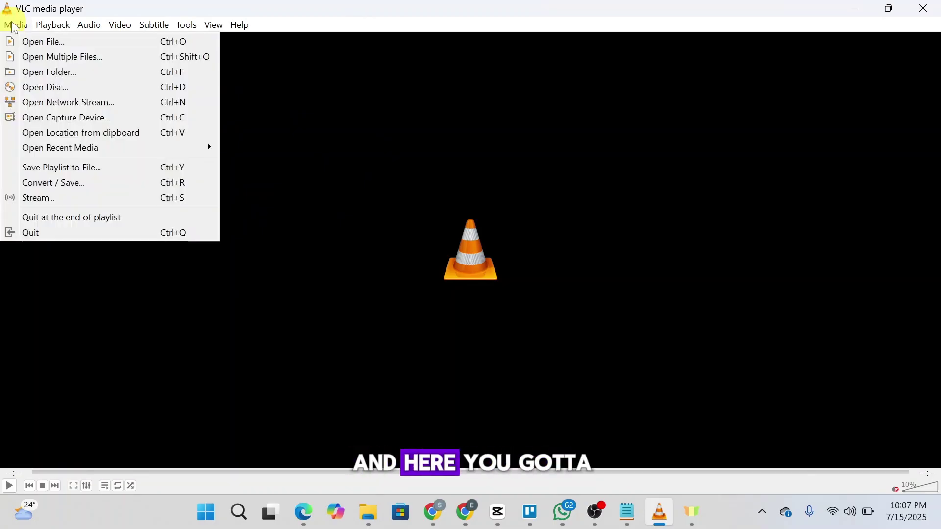
left_click(36, 60)
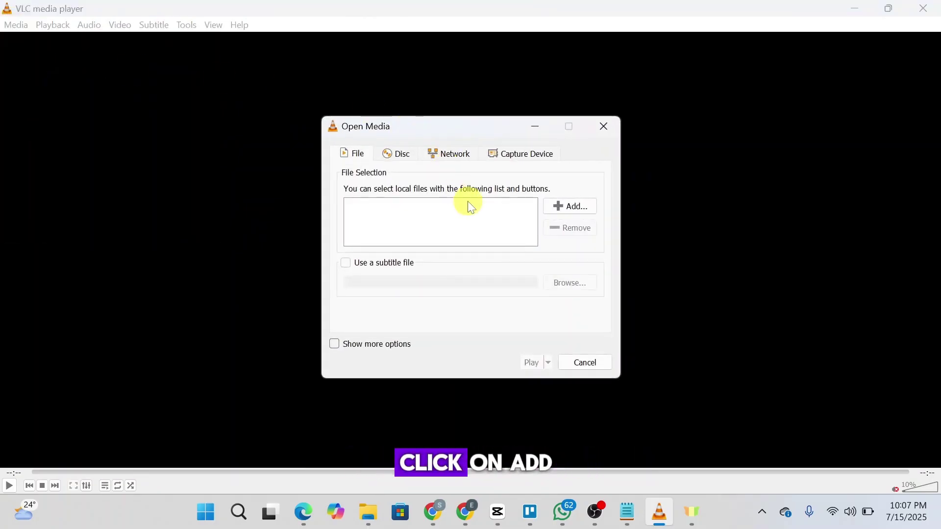
left_click(574, 203)
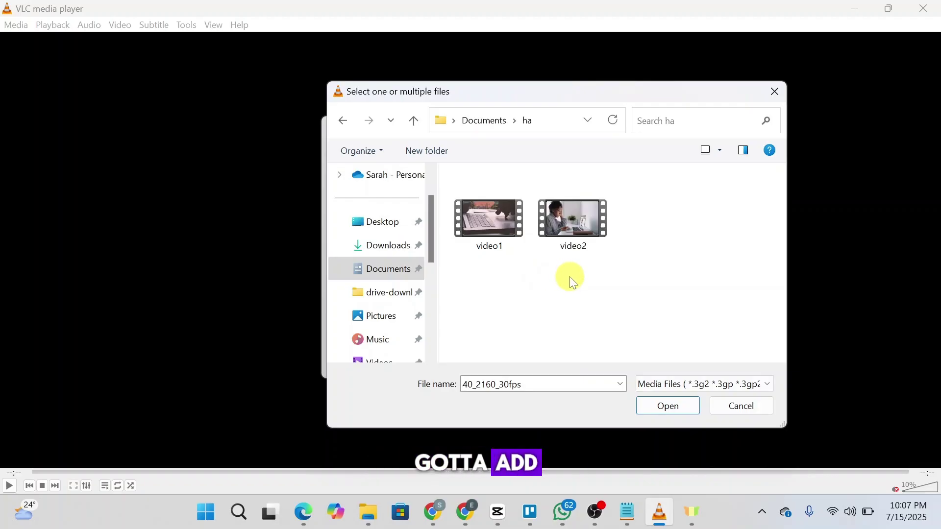
left_click(572, 229)
left_click(489, 216, "ctrl")
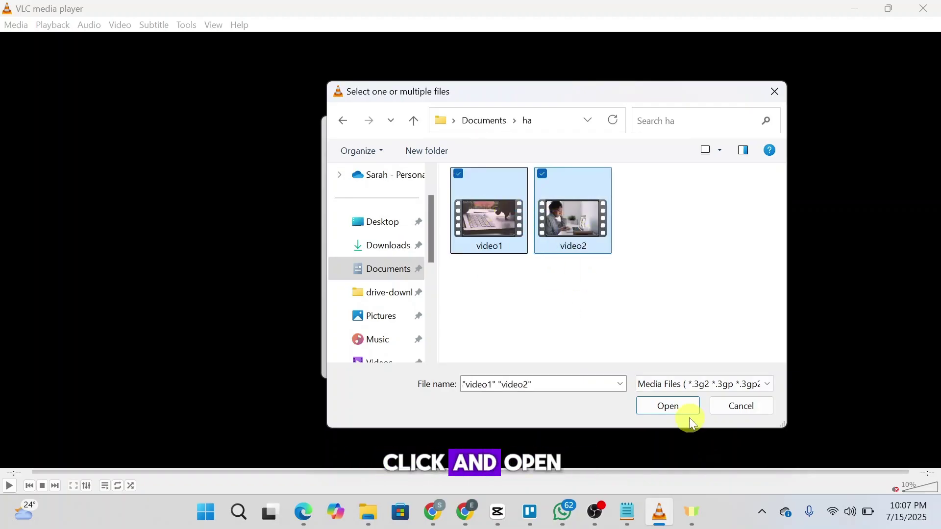
left_click(676, 406)
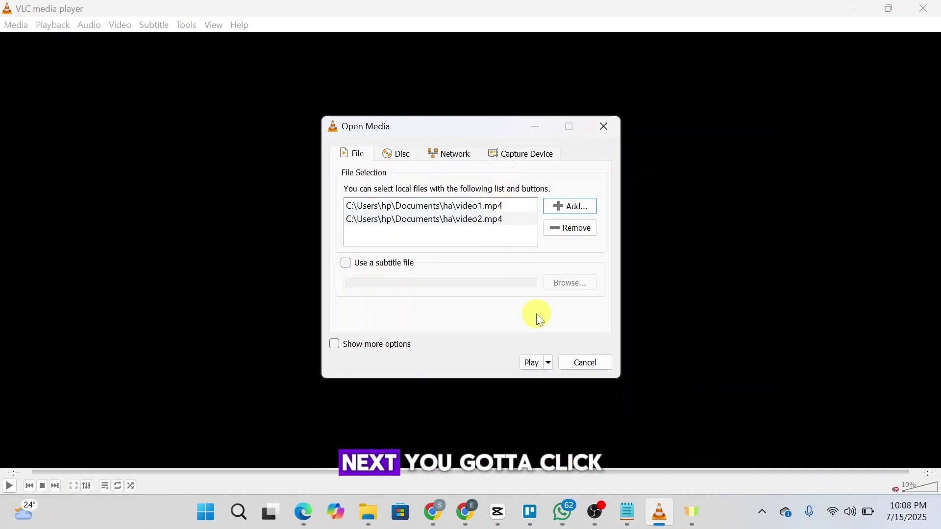
Step: Convert both clips with the Video - H.264 + MP3 (MP4) profile, appending '-converted' to filenames
left_click(550, 364)
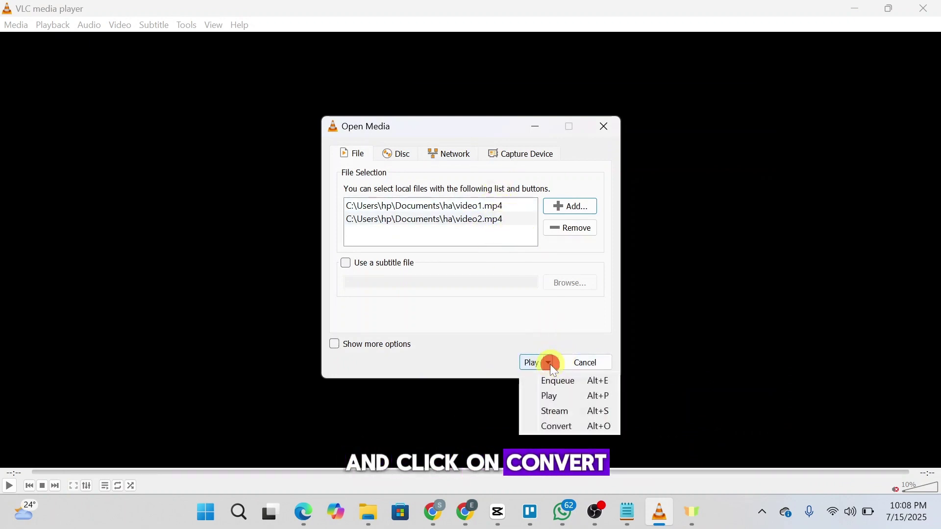
left_click(567, 425)
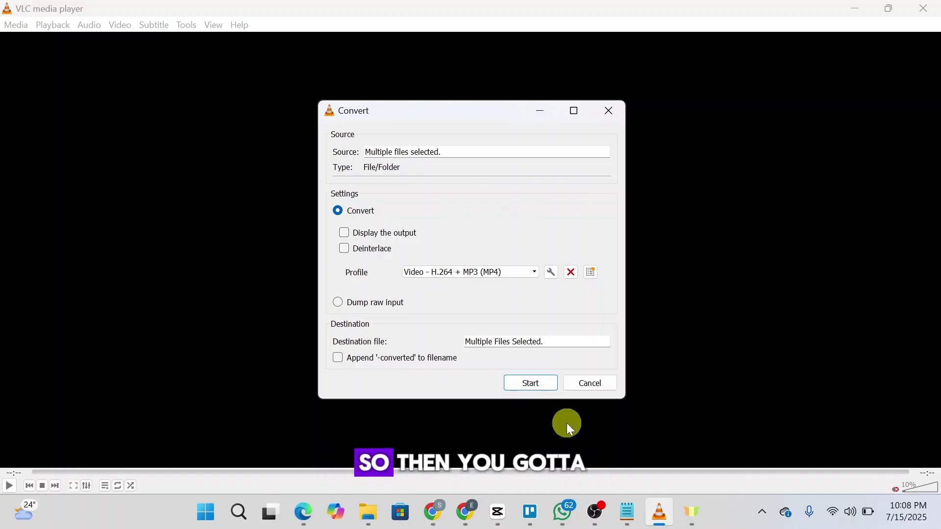
left_click(529, 268)
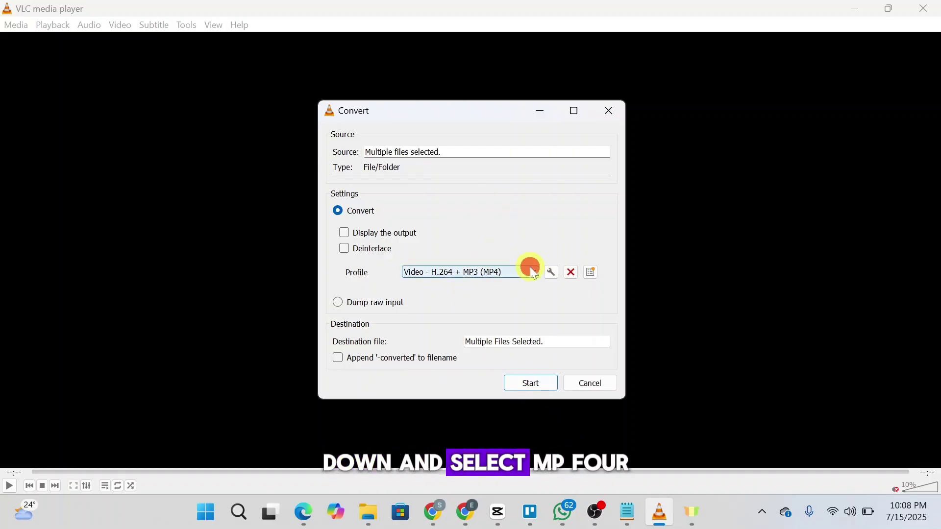
left_click(497, 283)
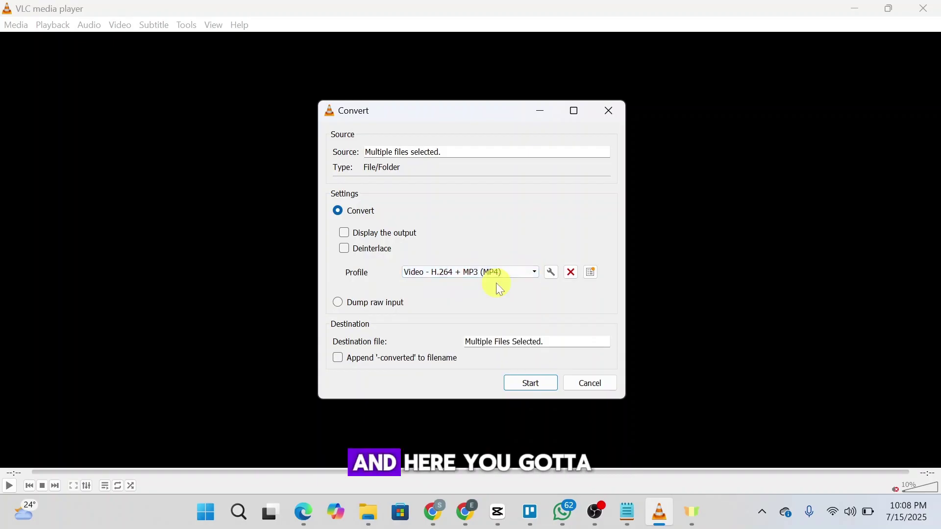
left_click(338, 359)
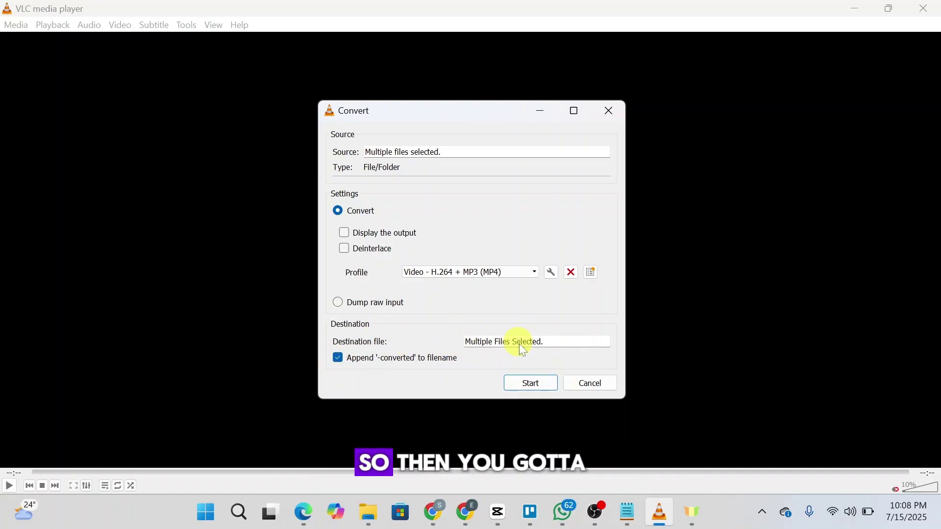
left_click(528, 383)
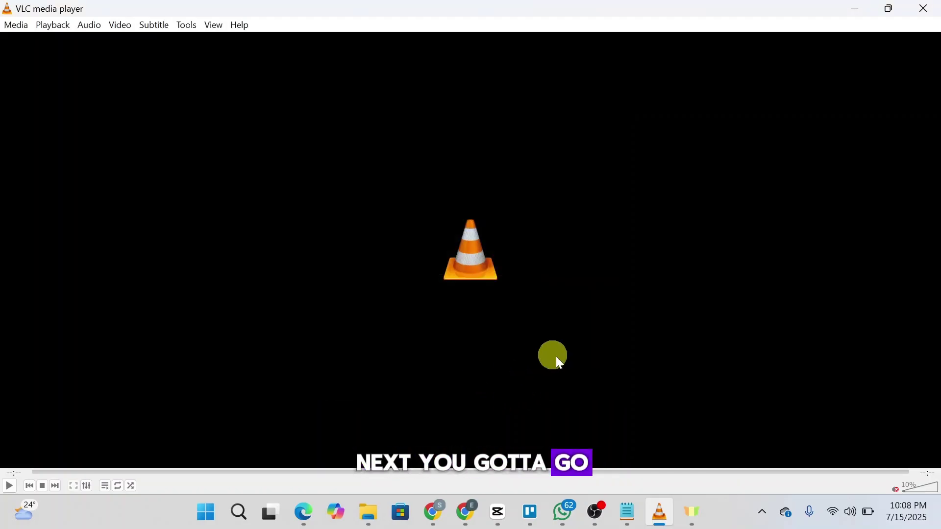
Step: Delete the original video1 and video2 files from the ha folder
left_click(369, 512)
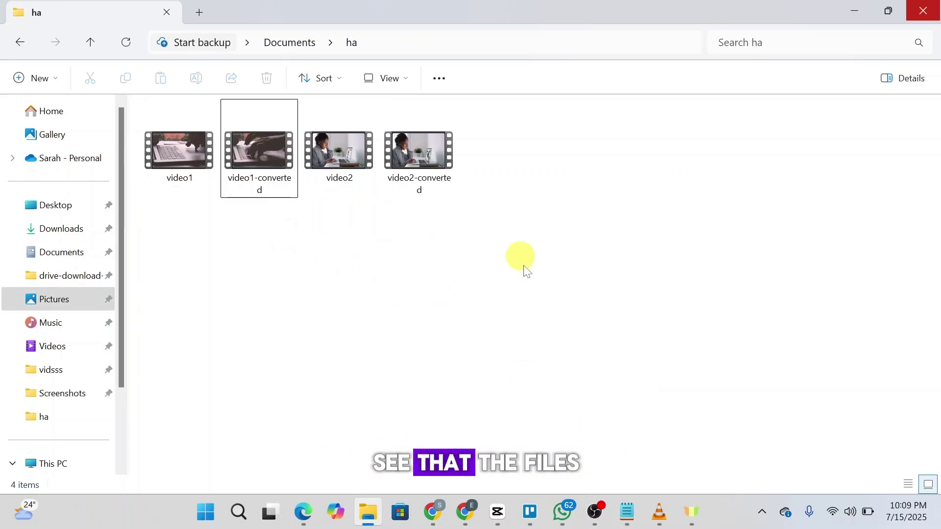
left_click(184, 176)
left_click(266, 84)
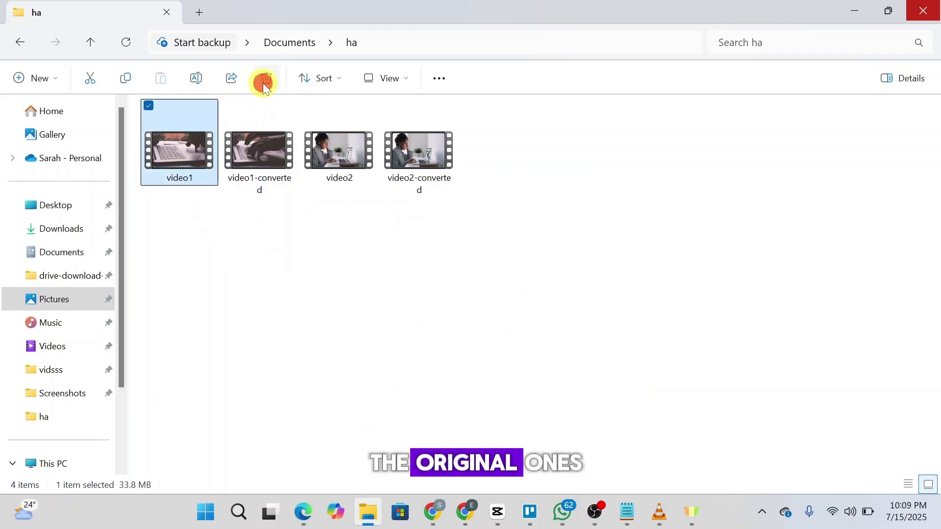
left_click(265, 138)
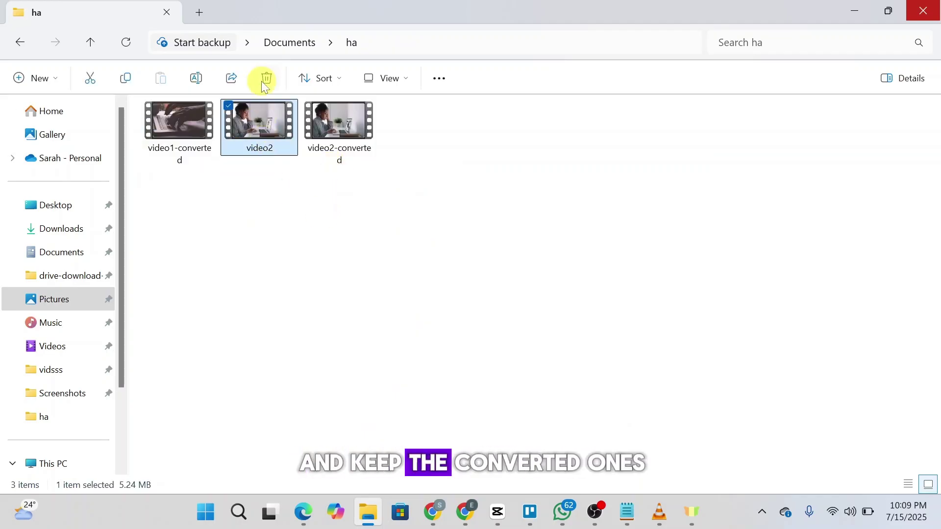
left_click(264, 80)
Step: Rename video1-converted to 1 and video2-converted to 2
left_click(196, 154)
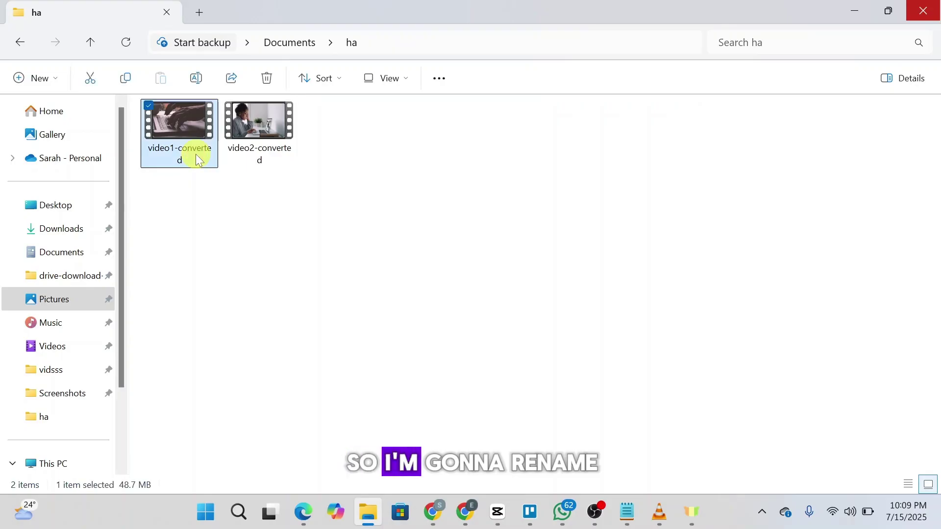
left_click(185, 156)
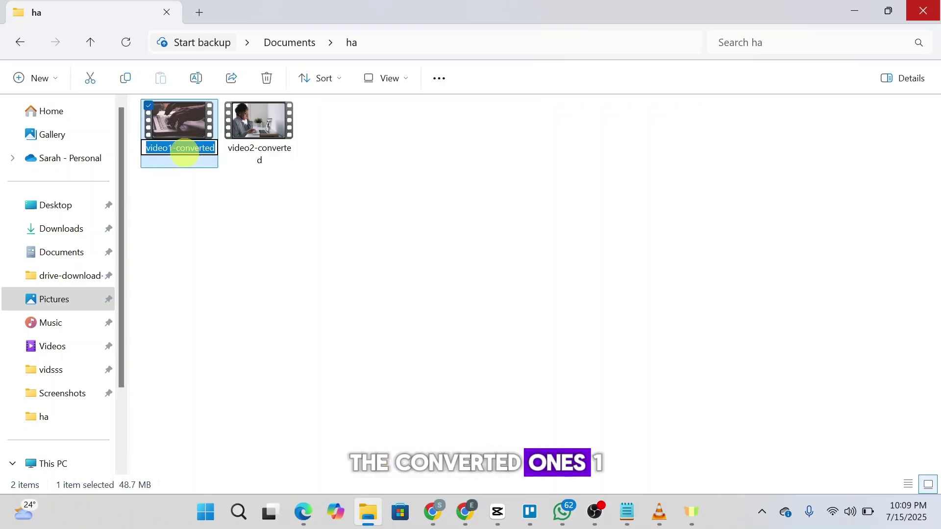
type("1")
key("Return")
left_click(255, 154)
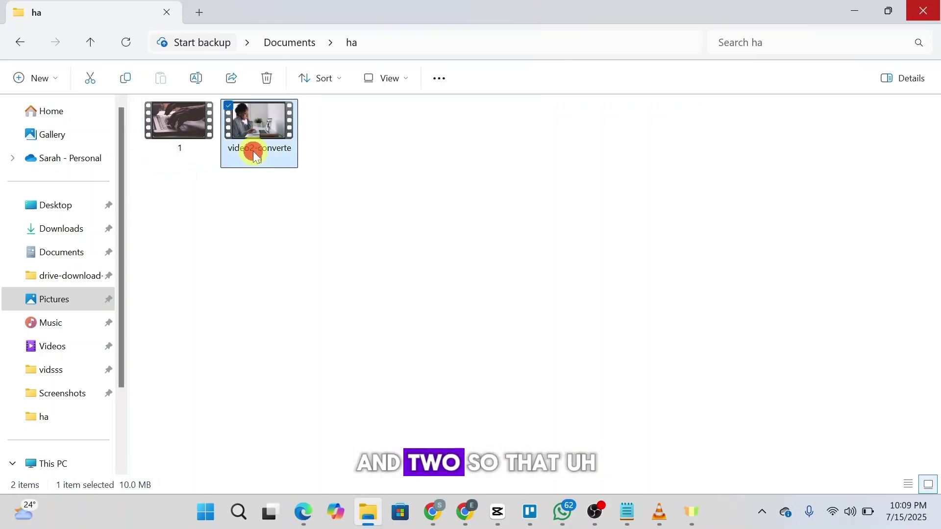
left_click(253, 149)
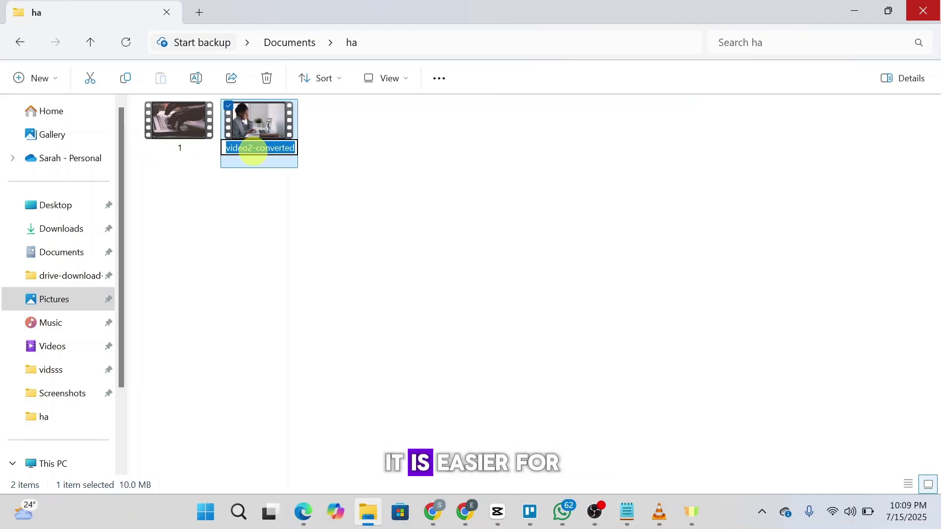
type("2")
key("Return")
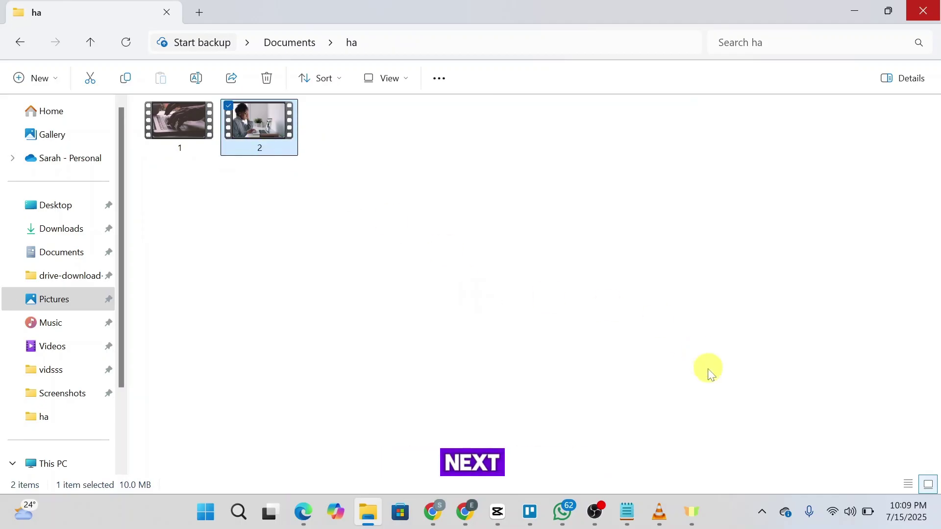
Step: Bring up Notepad's vlc merge command template, positioned so files 1 and 2 stay visible
left_click(626, 512)
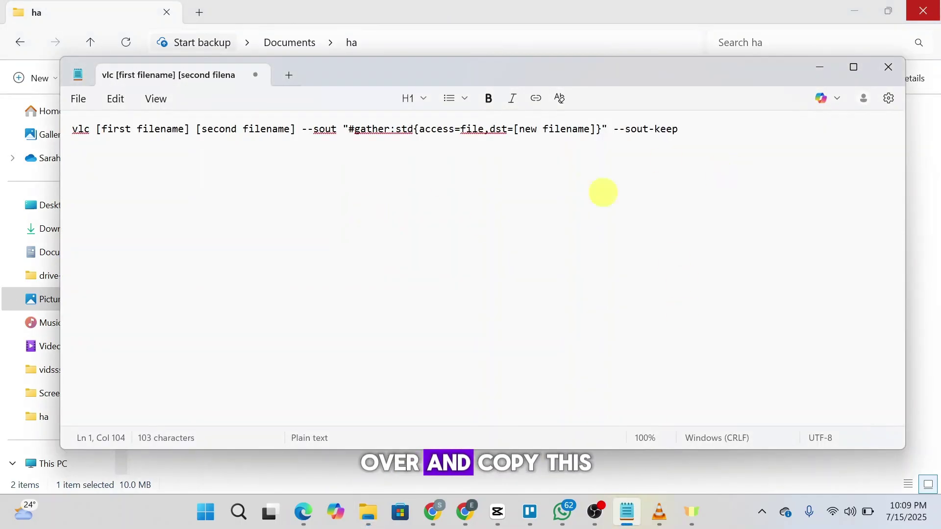
left_click_drag(368, 77, 395, 184)
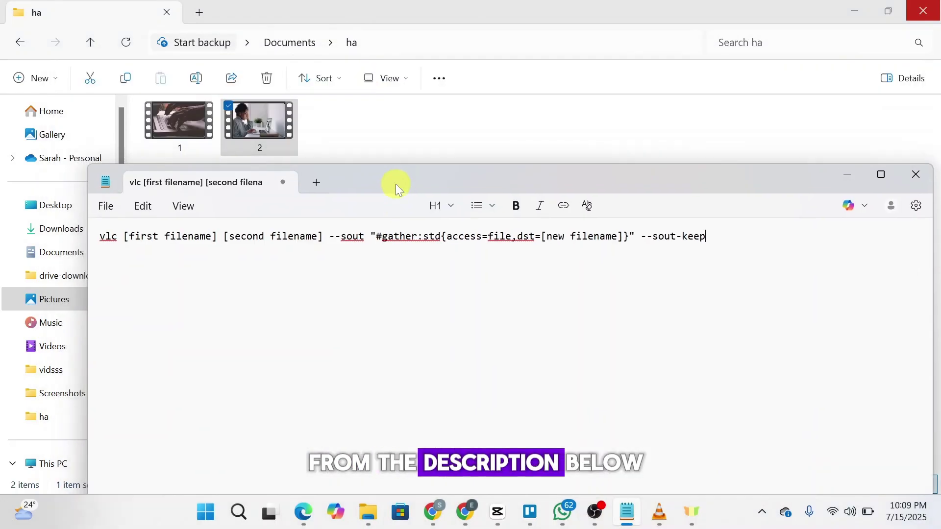
left_click_drag(762, 237, 92, 263)
left_click(183, 275)
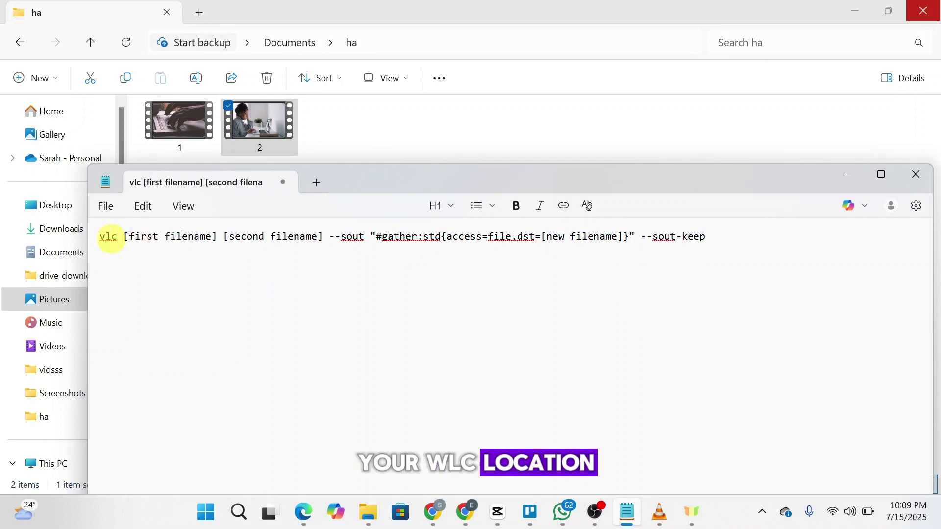
Step: Find the VLC media player shortcut via a vlc search and view its Target path in Properties
left_click(239, 513)
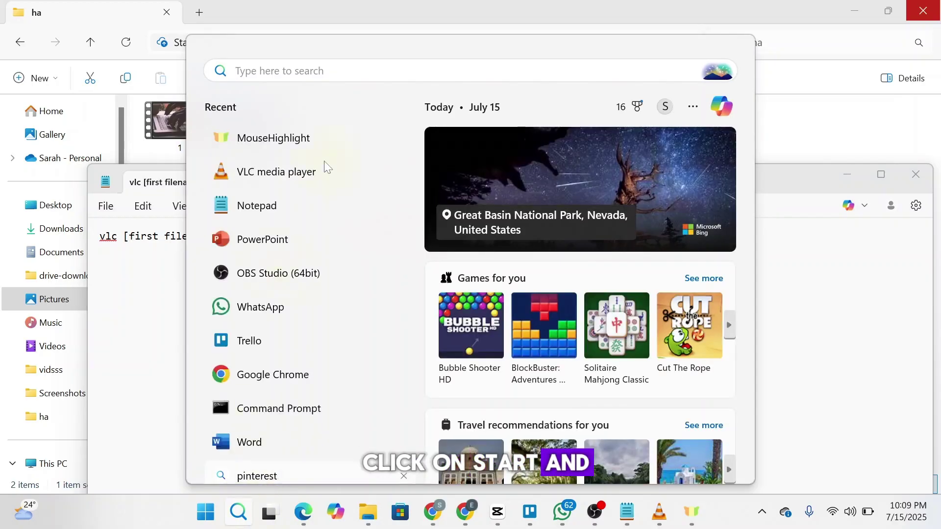
type("vlc")
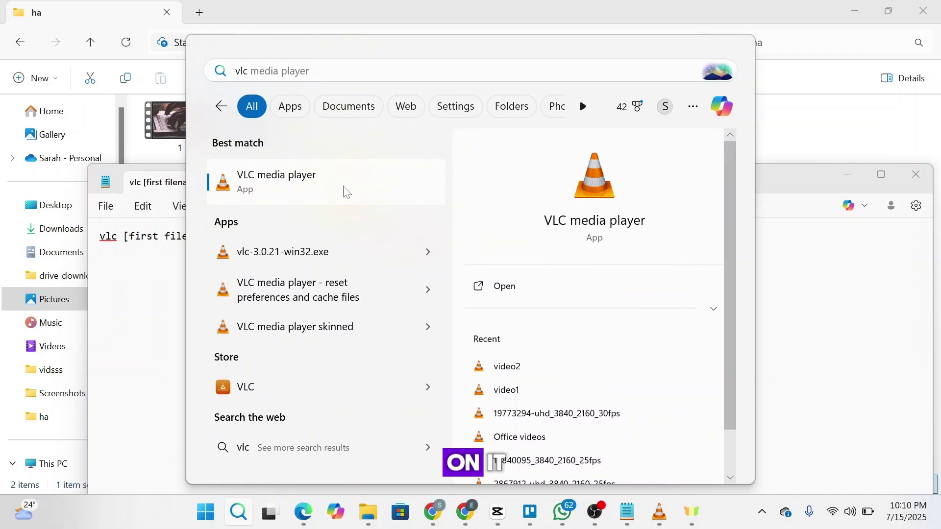
right_click(346, 192)
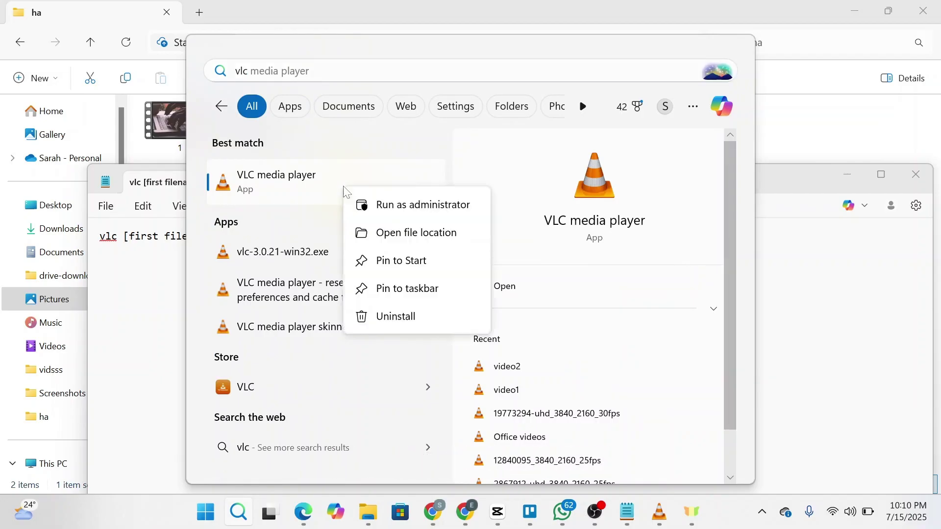
left_click(406, 235)
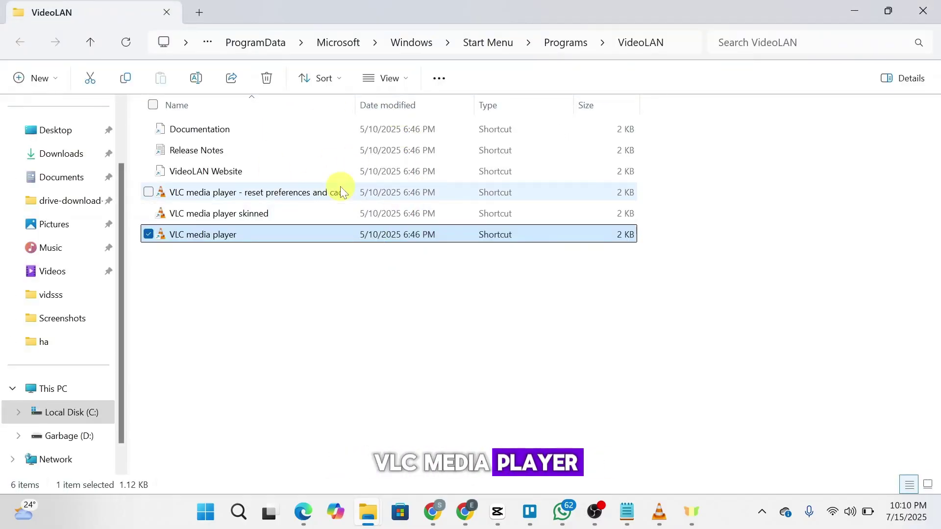
right_click(236, 240)
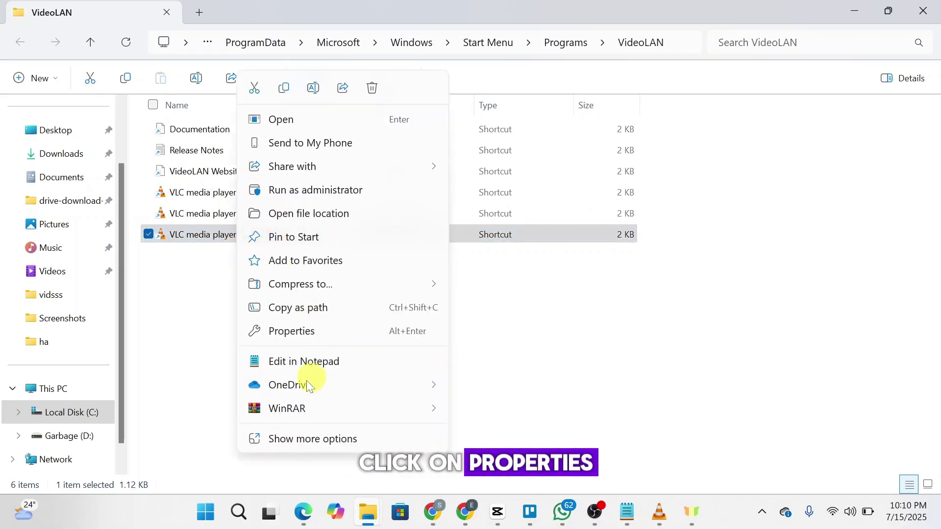
left_click(301, 331)
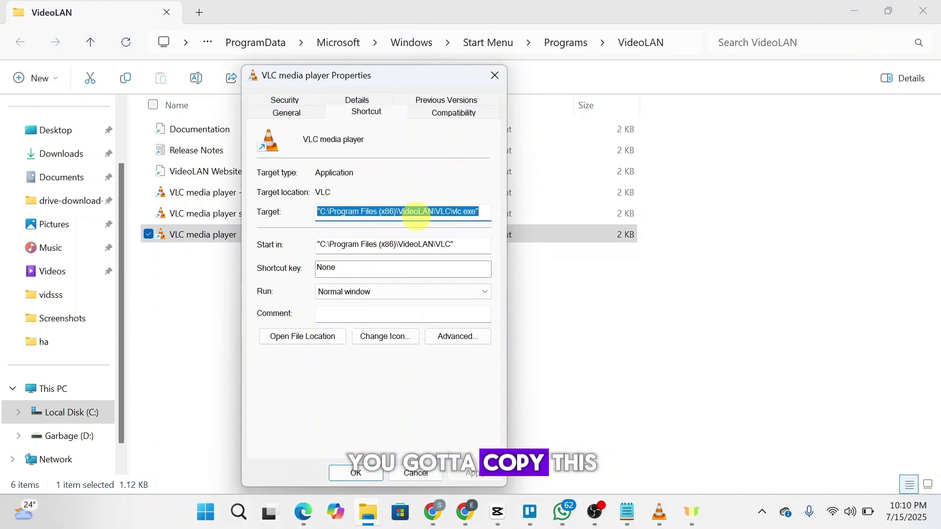
Step: Replace 'vlc' with the full vlc.exe path and the first filename placeholder with 1
left_click(627, 511)
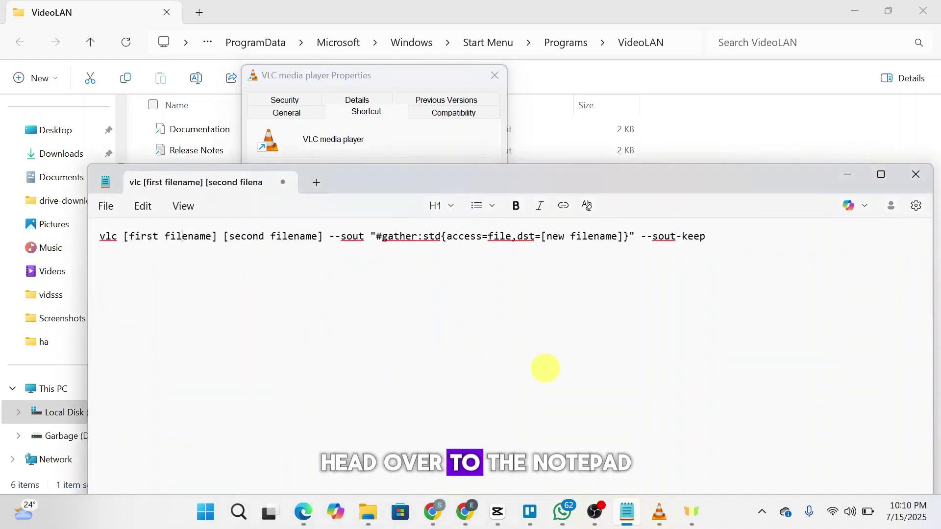
left_click_drag(119, 236, 82, 241)
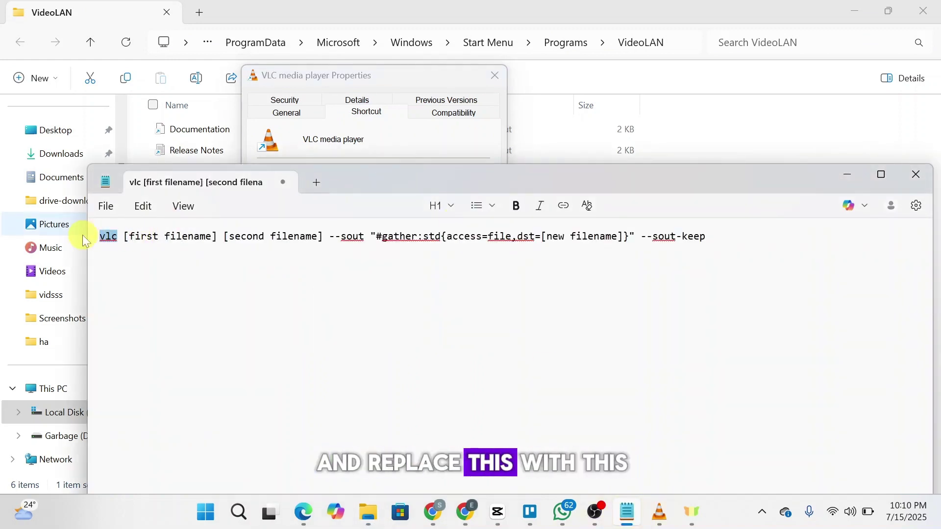
type("\"C:\\Program Files (x86)\\VideoLAN\\VLC\\vlc.exe\"")
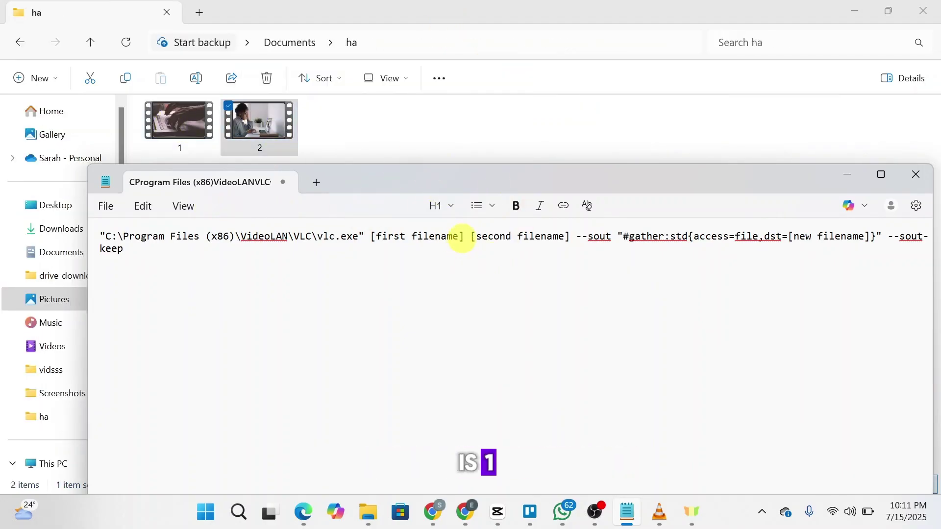
left_click_drag(460, 237, 372, 238)
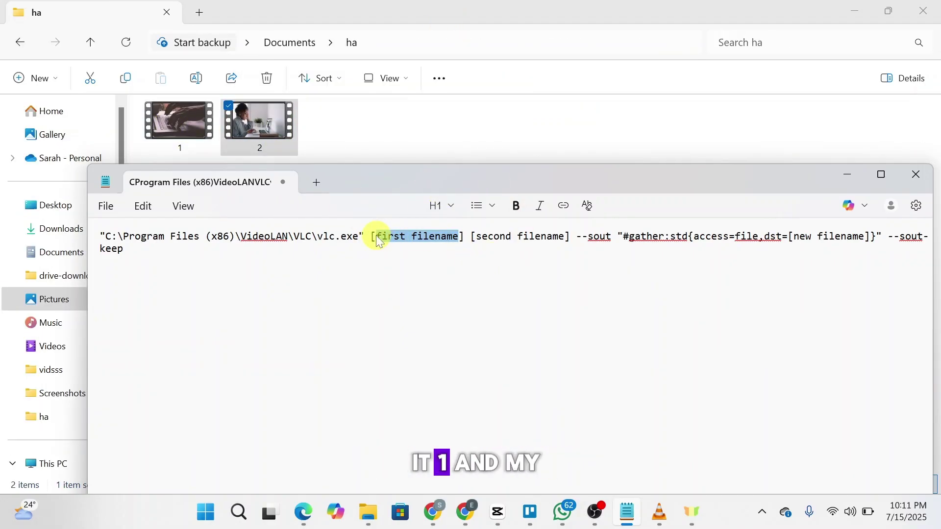
type("1")
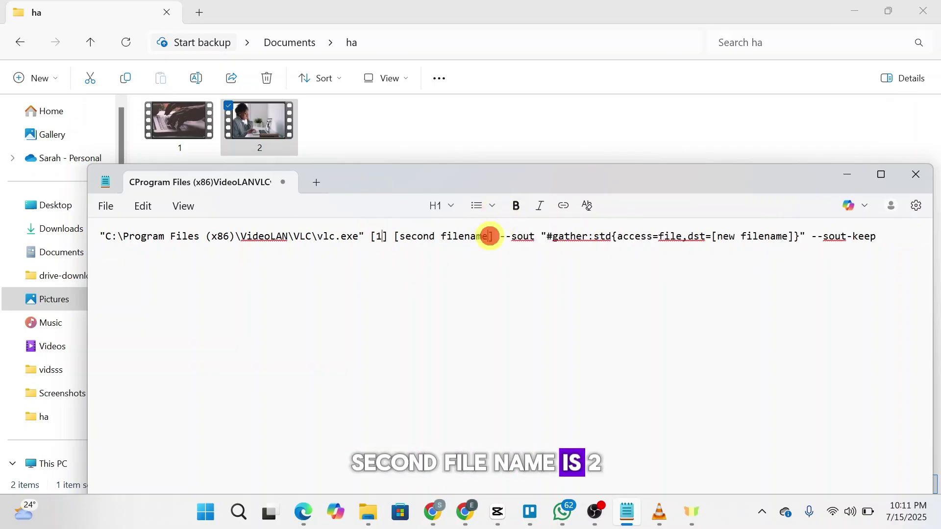
left_click_drag(489, 236, 400, 236)
Step: Enter 2 as the second file name, then rename file 1 to 1.mp4
type("2")
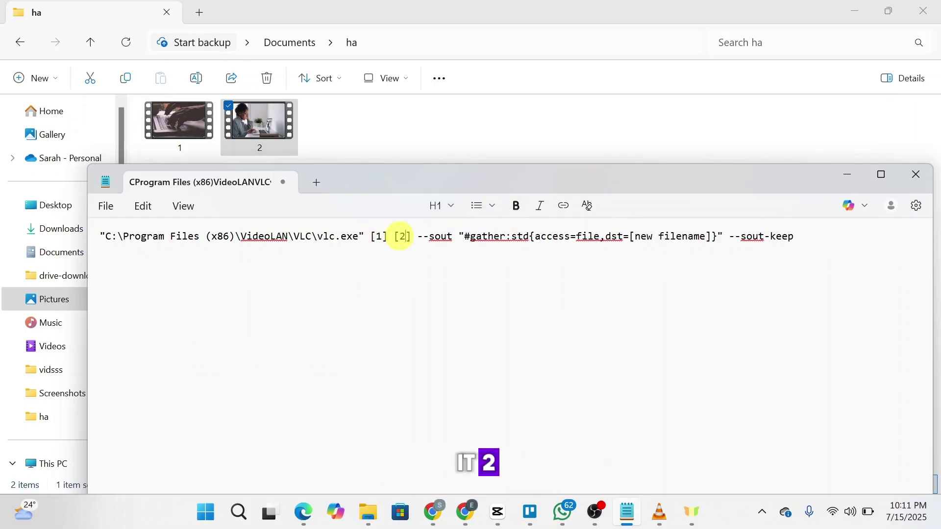
left_click(213, 139)
left_click(191, 149)
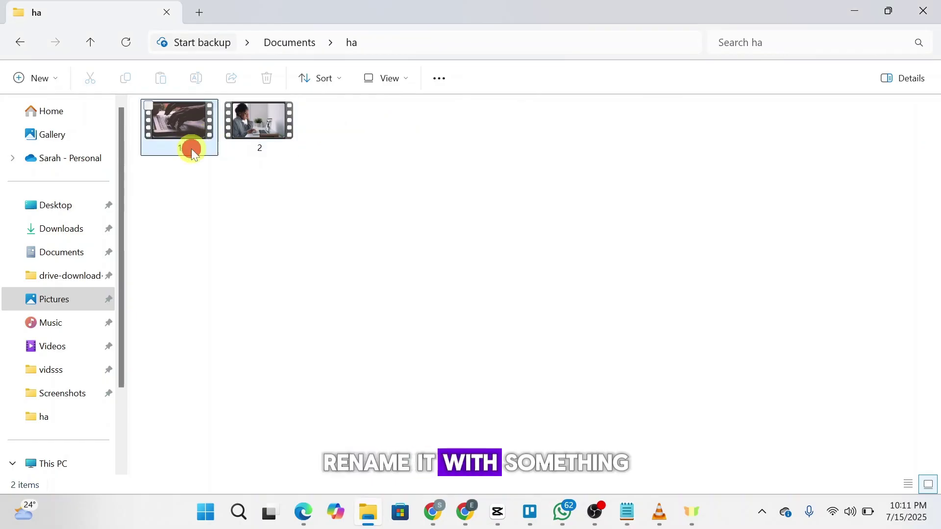
left_click(184, 149)
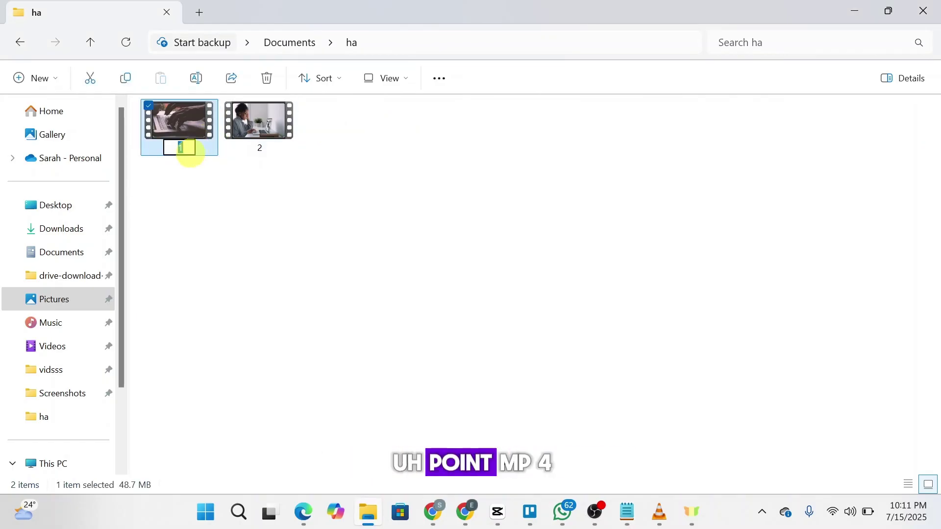
type(".mp4")
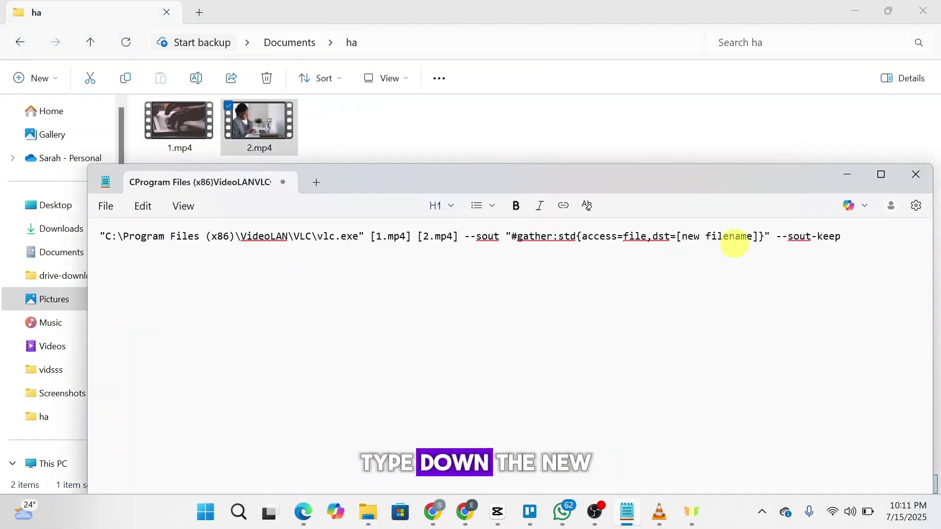
Step: Replace the [new filename] placeholder with final.mp4
left_click_drag(681, 236, 753, 239)
type("fi")
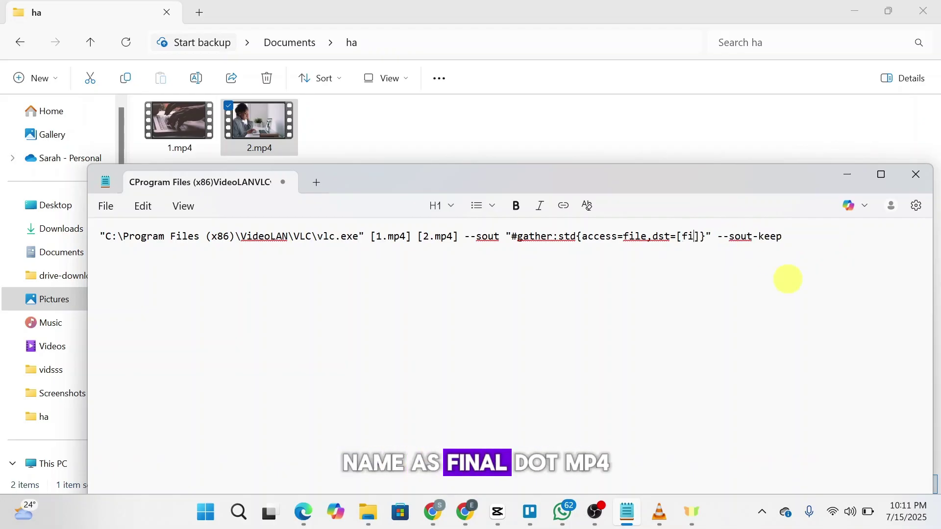
type("nal.mp4")
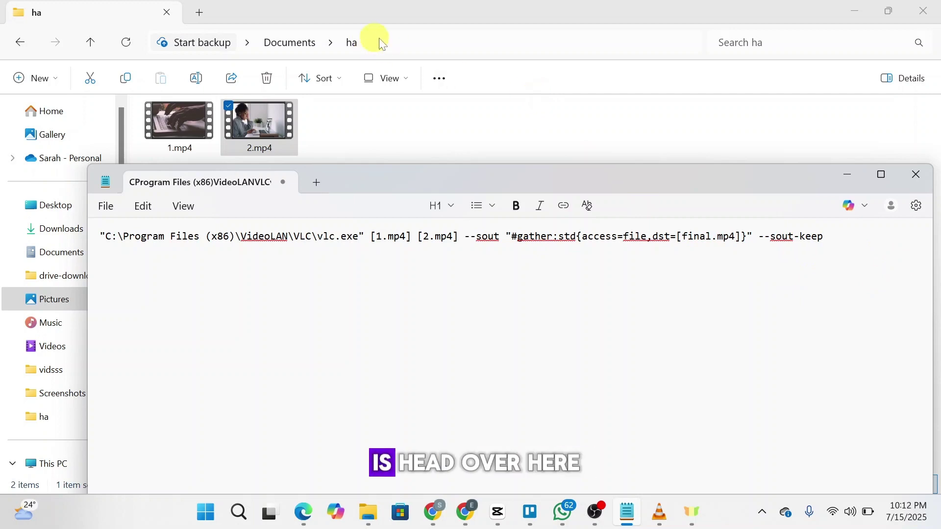
Step: Open a Command Prompt in the Documents\ha folder from Explorer's address bar
left_click(441, 121)
left_click(410, 43)
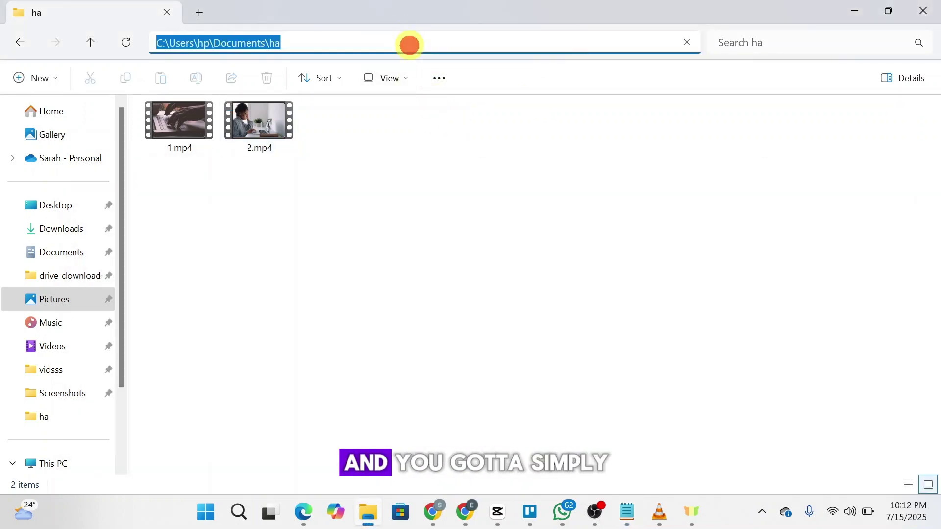
type("c")
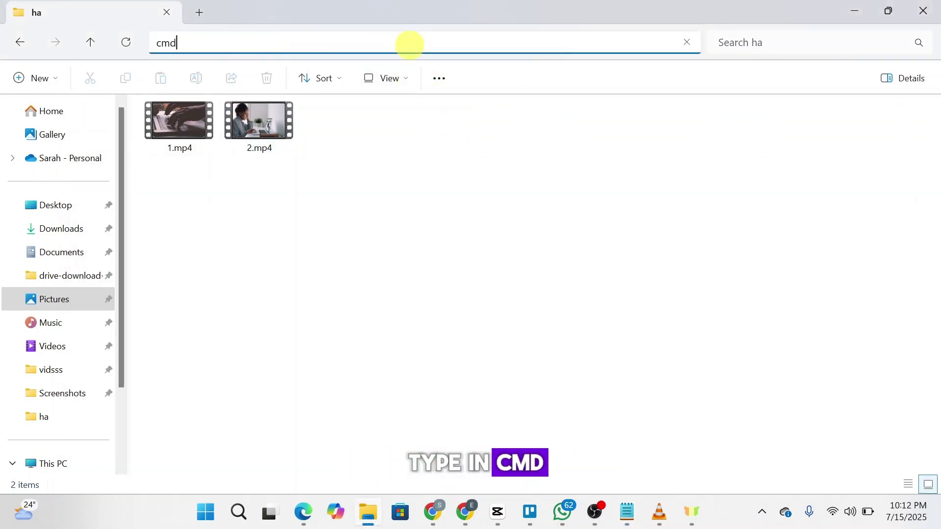
type("md")
key("Return")
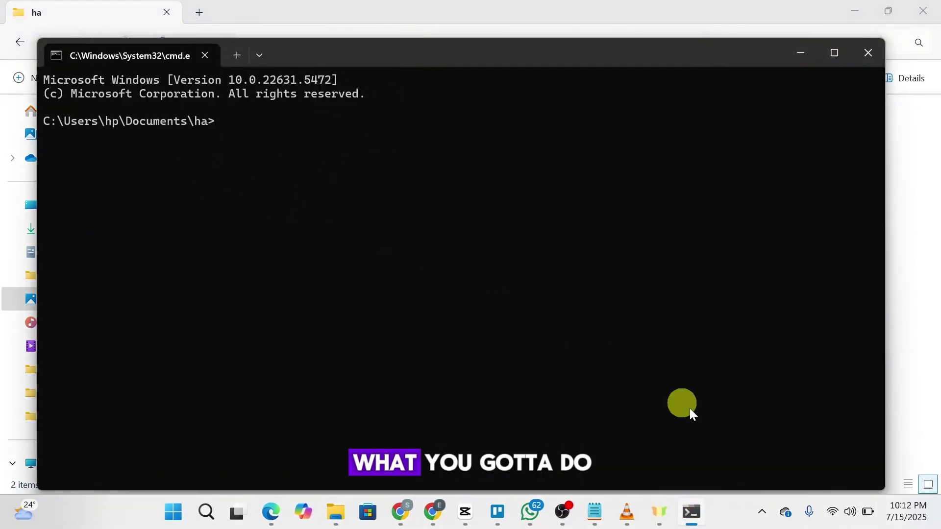
Step: Paste the full VLC merge command from Notepad into Command Prompt and run it
left_click(595, 512)
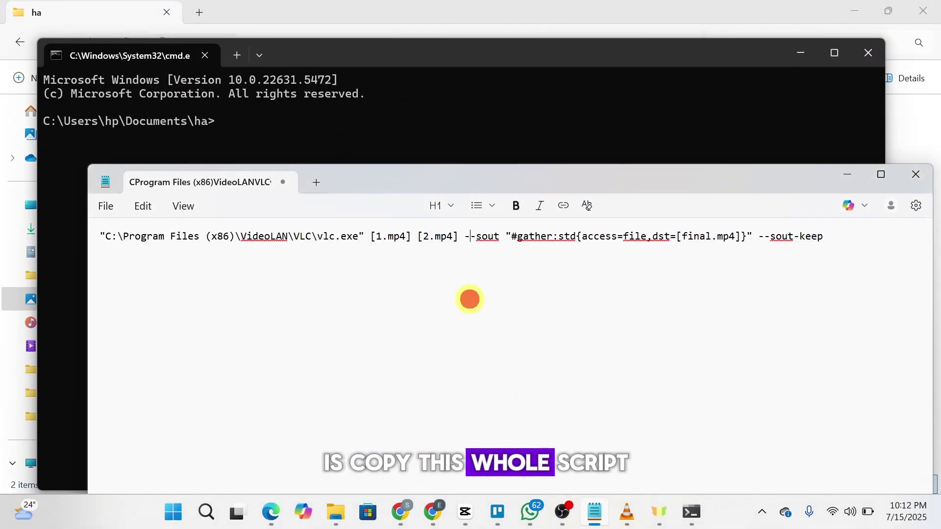
key("ctrl+a")
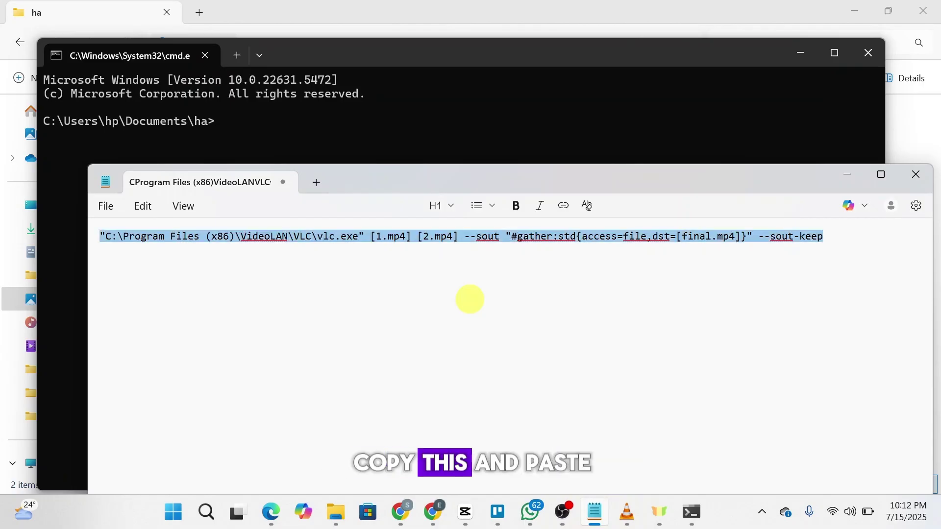
right_click(355, 131)
key("Return")
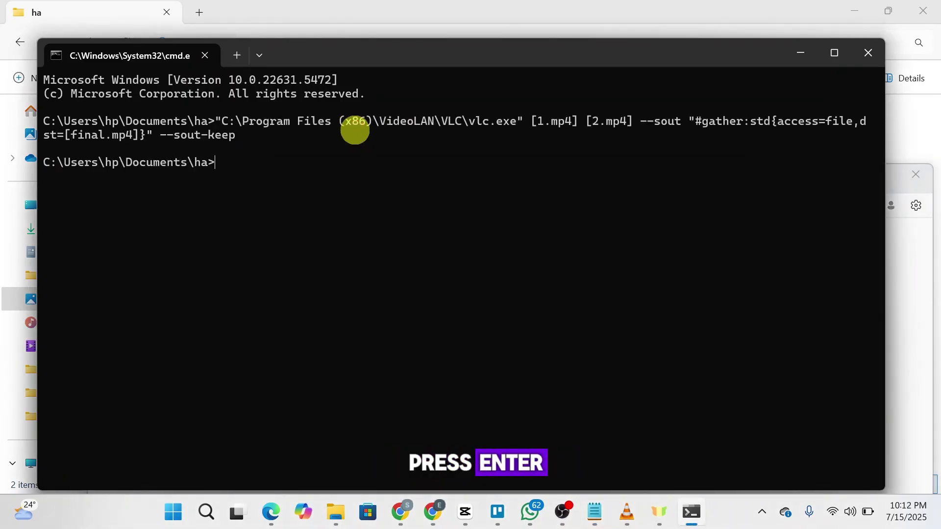